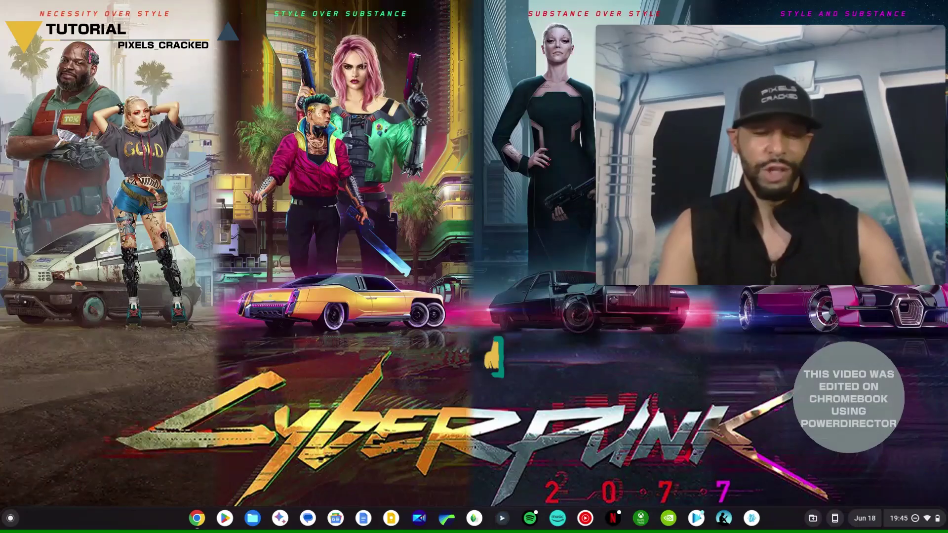
- Open the app drawer from the shelf's Launcher button and right-click in the app grid
{"action": "left_click", "coordinate": [11, 519]}
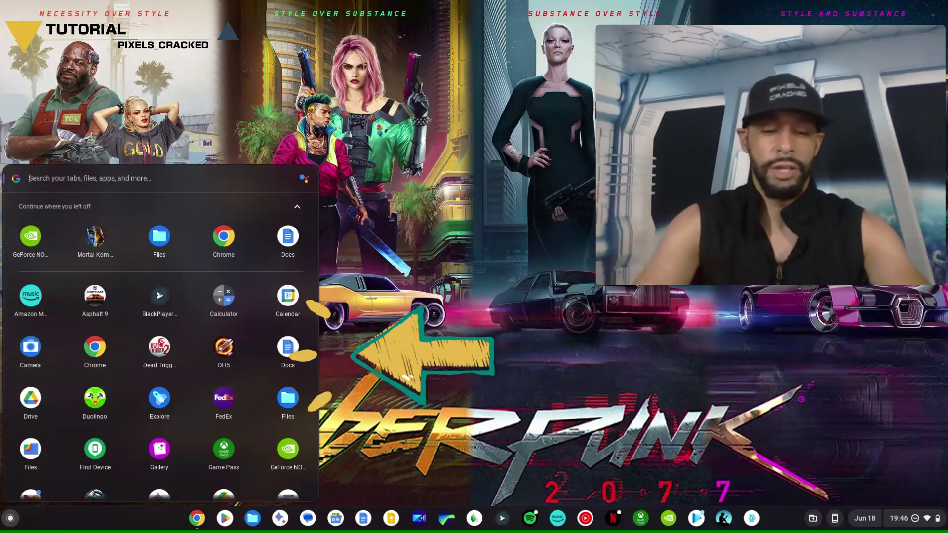
{"action": "right_click", "coordinate": [68, 445]}
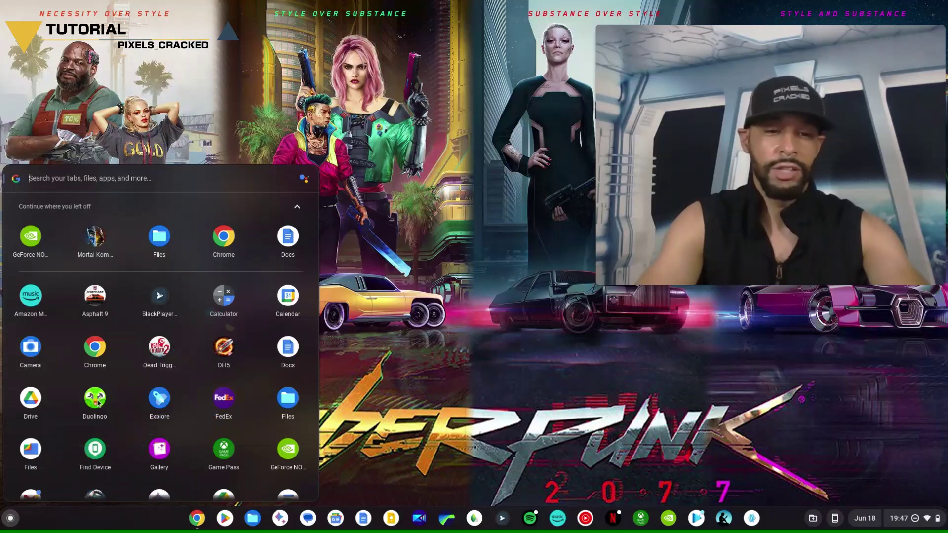
- Show the Duolingo icon's context menu with its Sort by name or color choices
{"action": "right_click", "coordinate": [97, 401]}
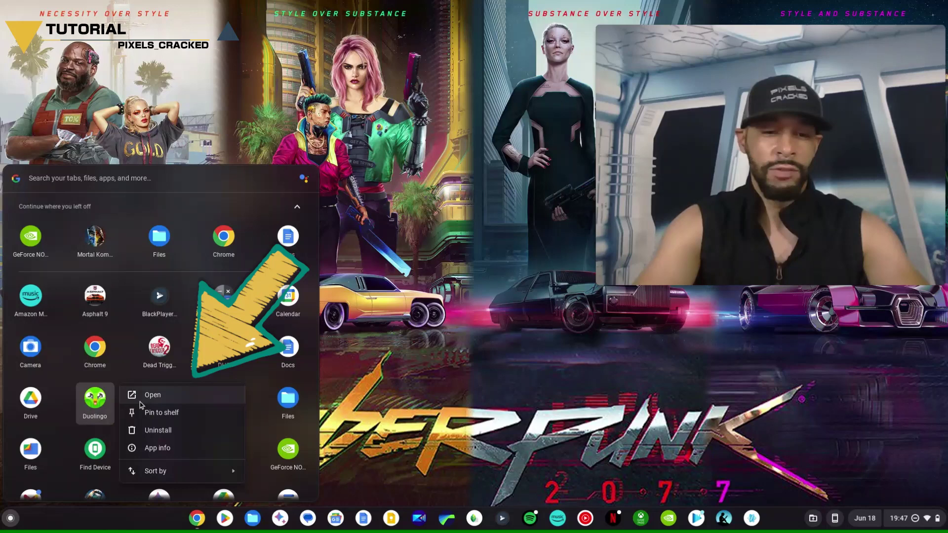
{"action": "mouse_move", "coordinate": [156, 472]}
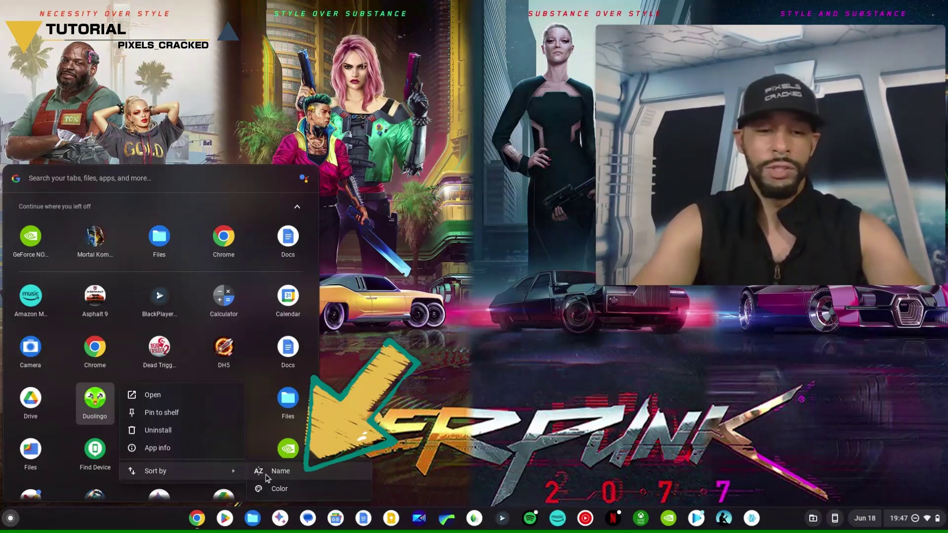
- Sort the launcher apps by Color
{"action": "left_click", "coordinate": [272, 490]}
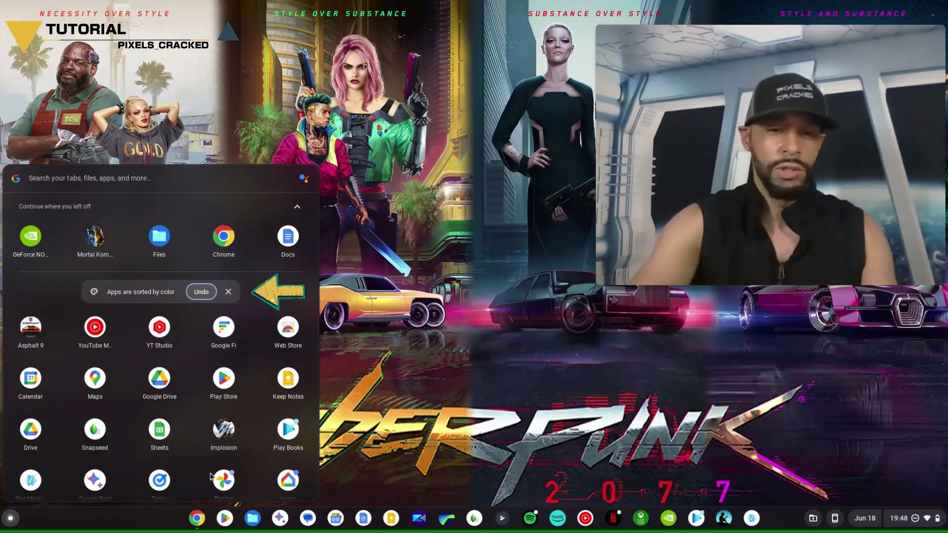
- Undo the color sort from the 'Apps are sorted by color' banner, restoring alphabetical order
{"action": "left_click", "coordinate": [202, 292]}
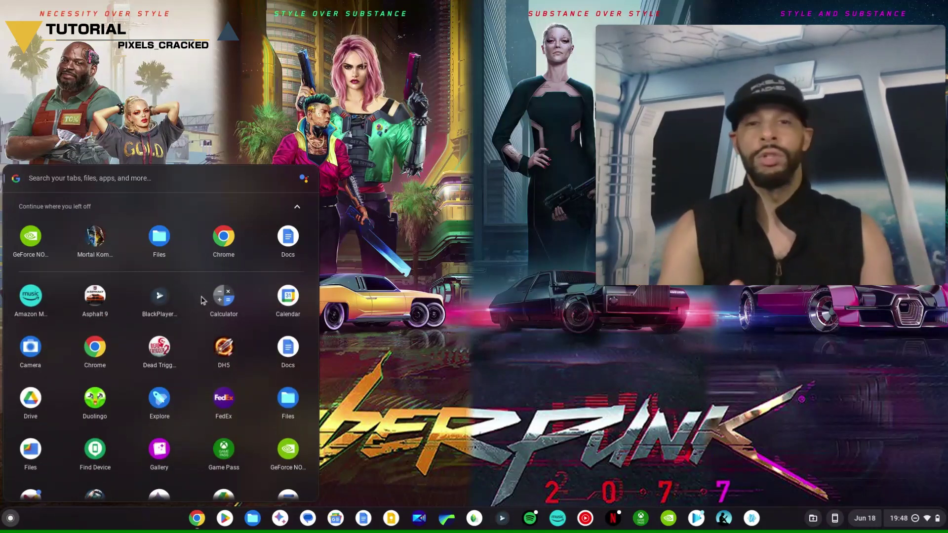